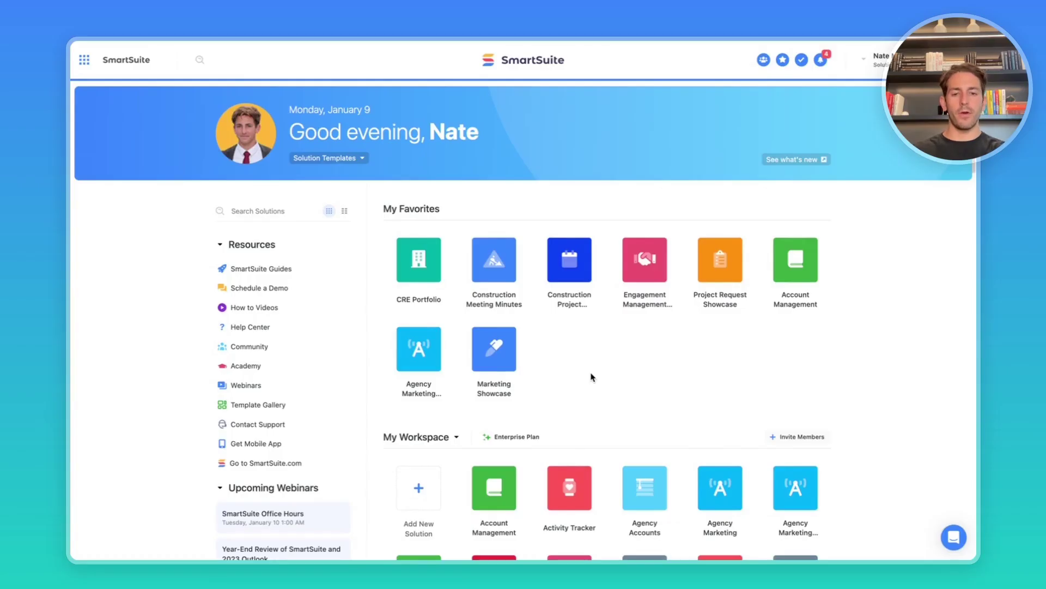
# - Install the Marketing Showcase template from the SmartSuite Showcases template gallery as a new solution
pyautogui.click(414, 487)
pyautogui.click(414, 473)
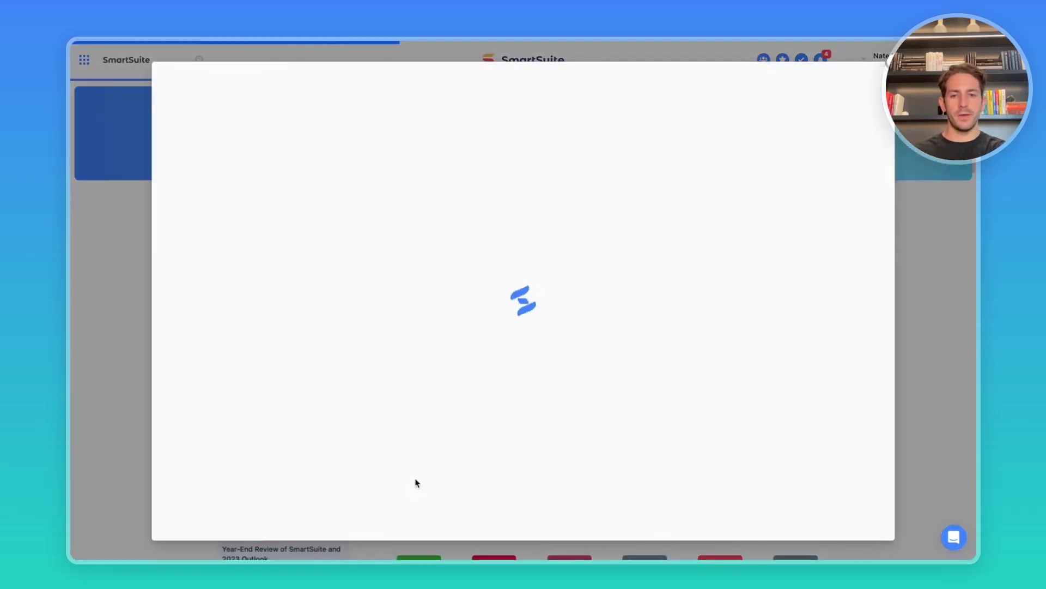
pyautogui.click(256, 479)
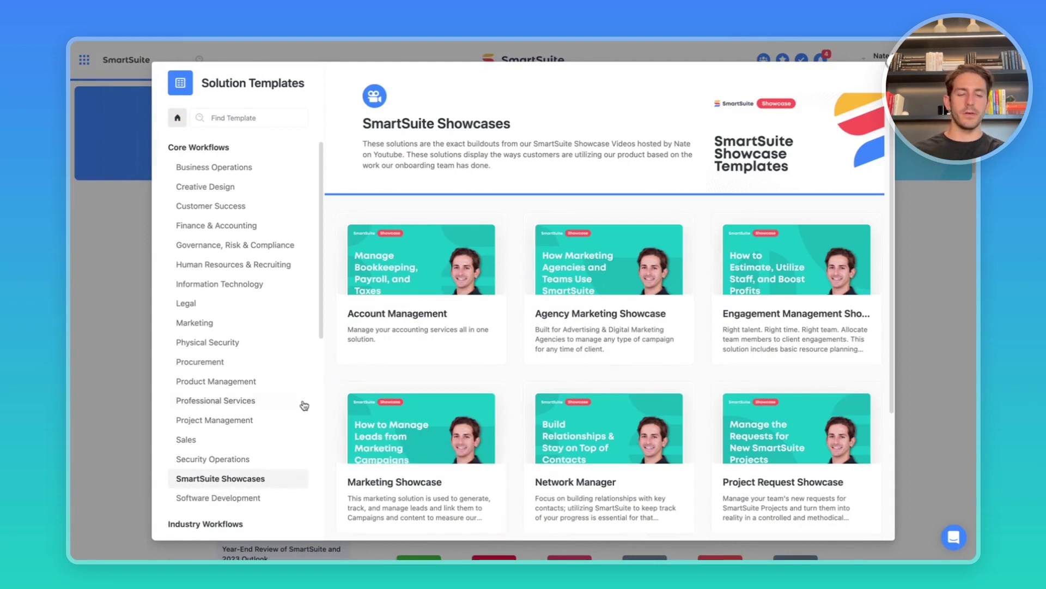
pyautogui.scroll(-3, 414, 425)
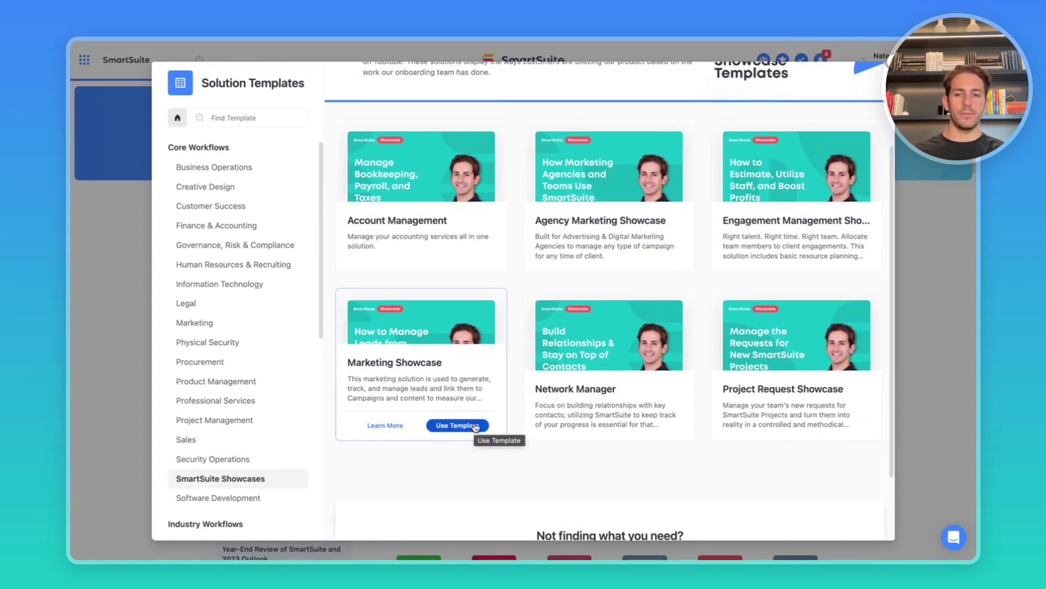
pyautogui.click(476, 427)
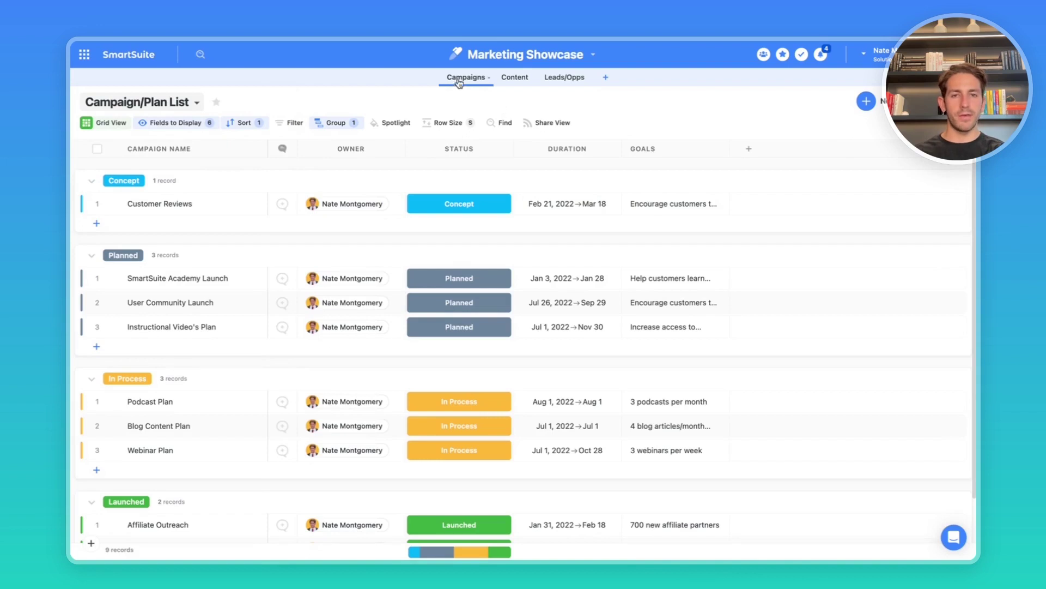
# - Browse the Content and Leads/Opps tables and select the Recode Installation lead
pyautogui.click(514, 81)
pyautogui.click(570, 82)
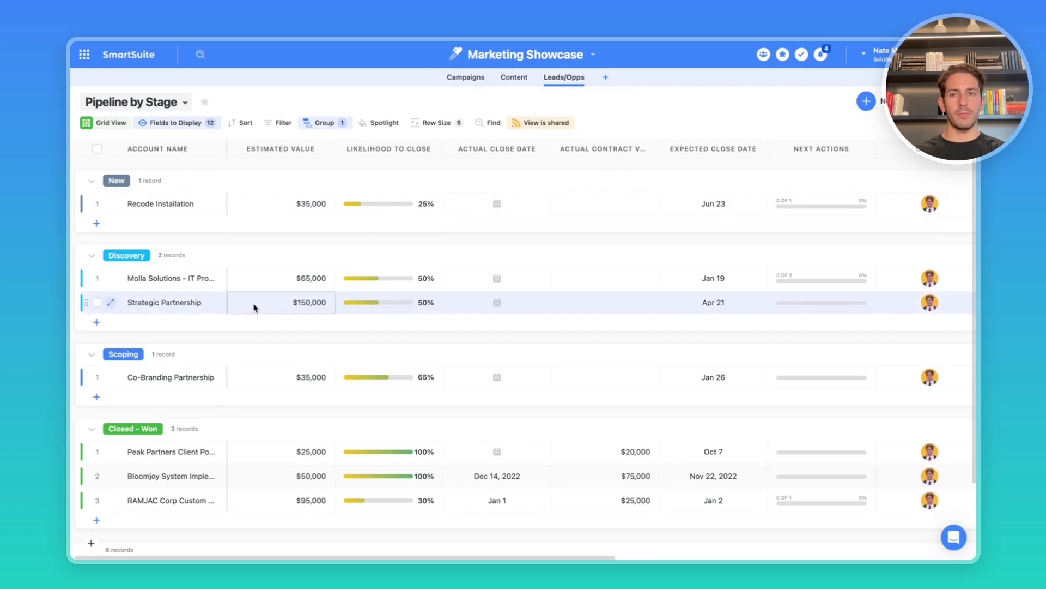
pyautogui.click(212, 206)
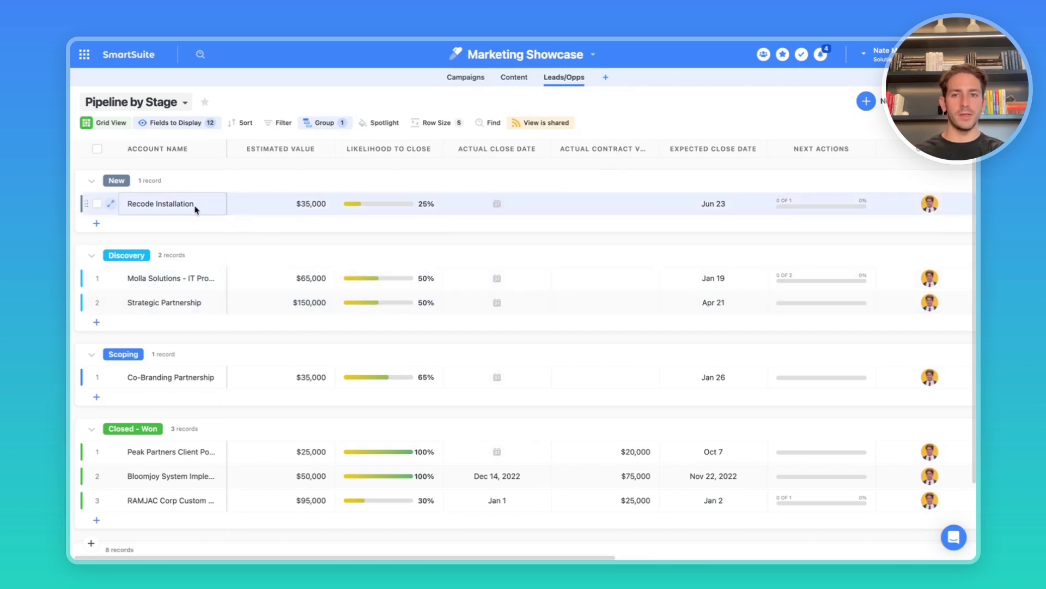
pyautogui.scroll(-1, 224, 336)
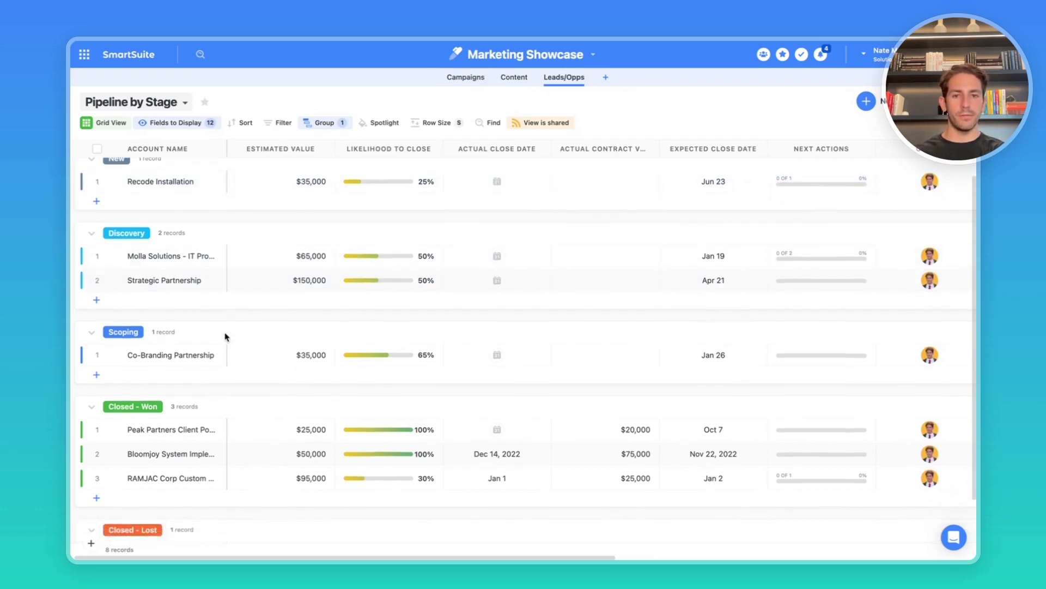
pyautogui.scroll(1, 224, 336)
# - Preview the Marketing Leads form view, then check and dismiss the Leads/Opps table options
pyautogui.click(180, 102)
pyautogui.click(143, 285)
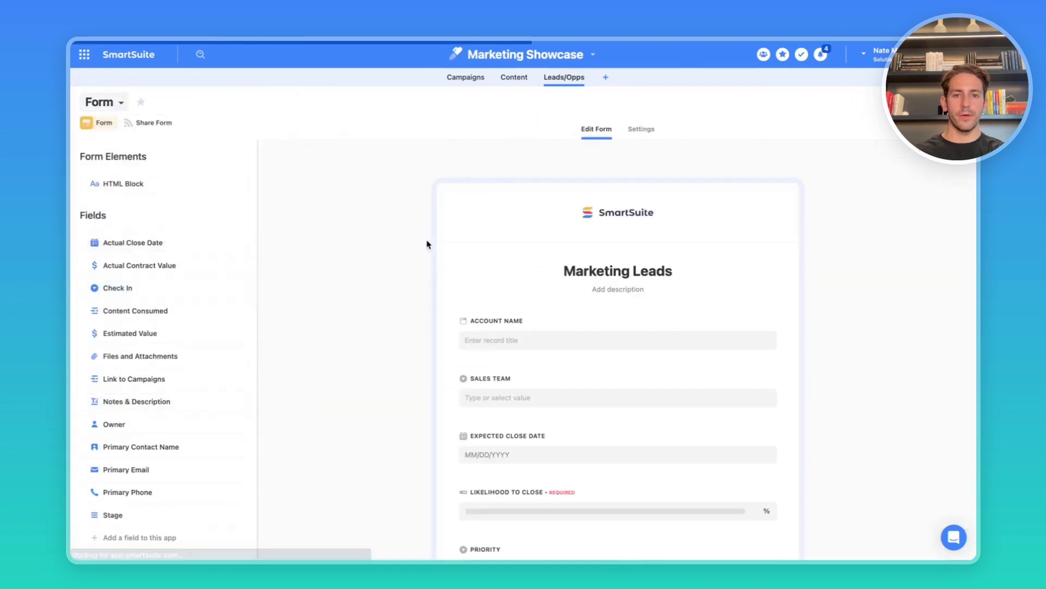
pyautogui.scroll(-2, 546, 259)
pyautogui.scroll(-1, 546, 259)
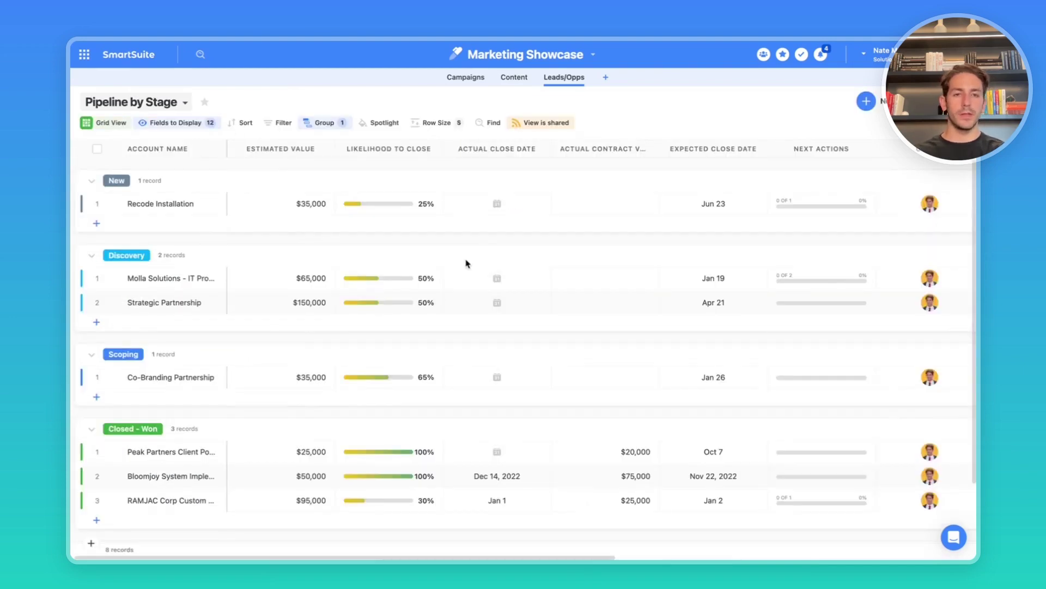
pyautogui.click(565, 77)
pyautogui.click(699, 99)
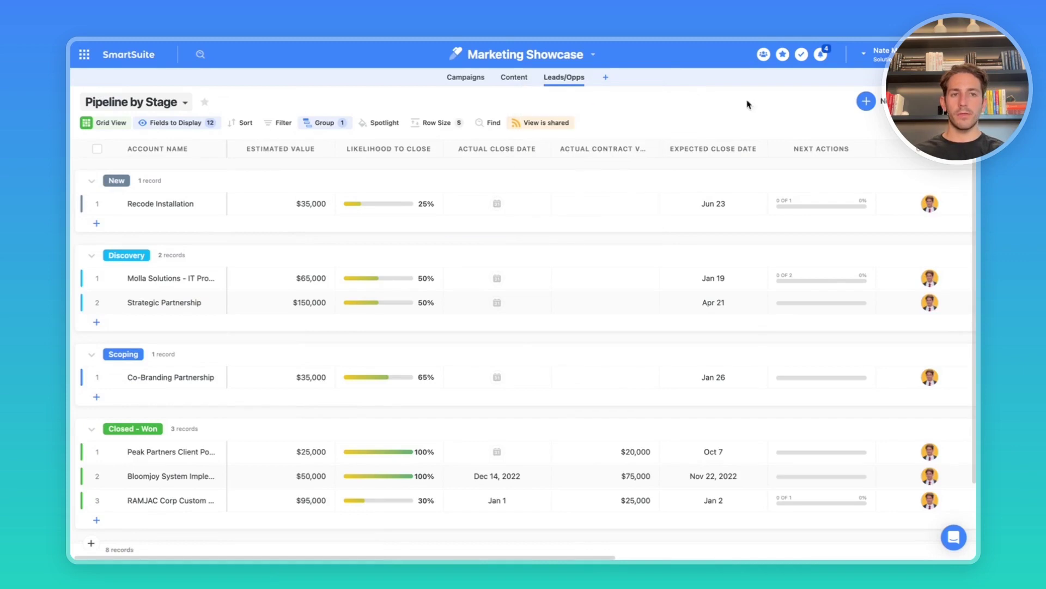
pyautogui.click(865, 104)
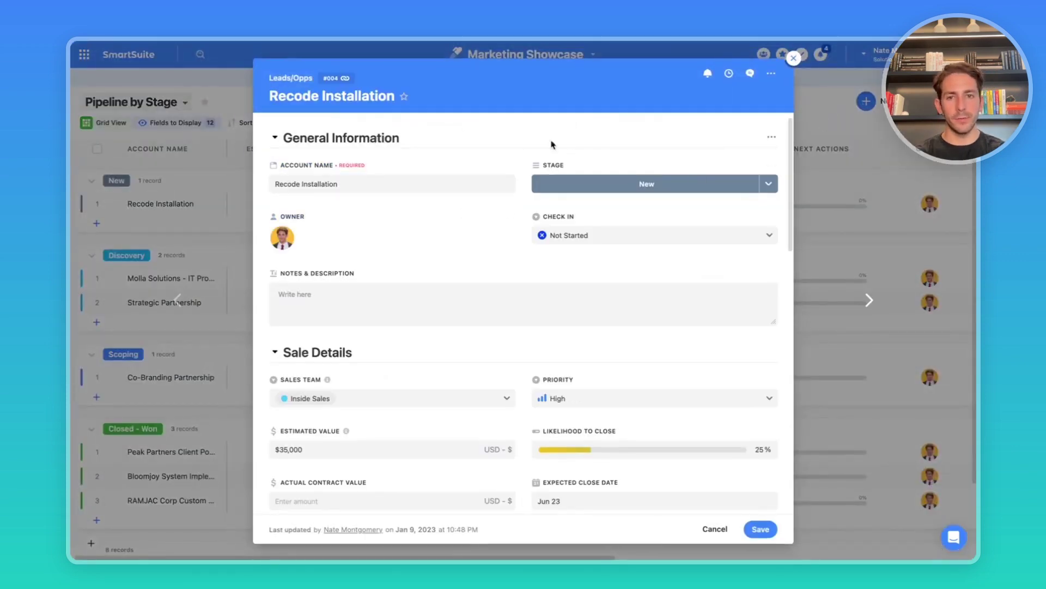
pyautogui.click(610, 184)
pyautogui.click(614, 164)
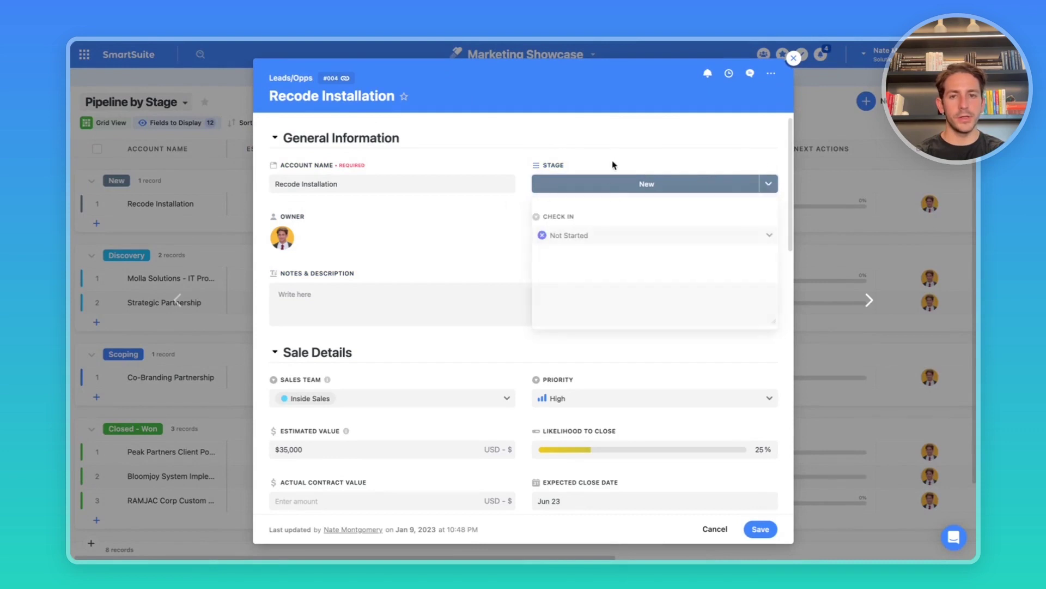
pyautogui.click(594, 236)
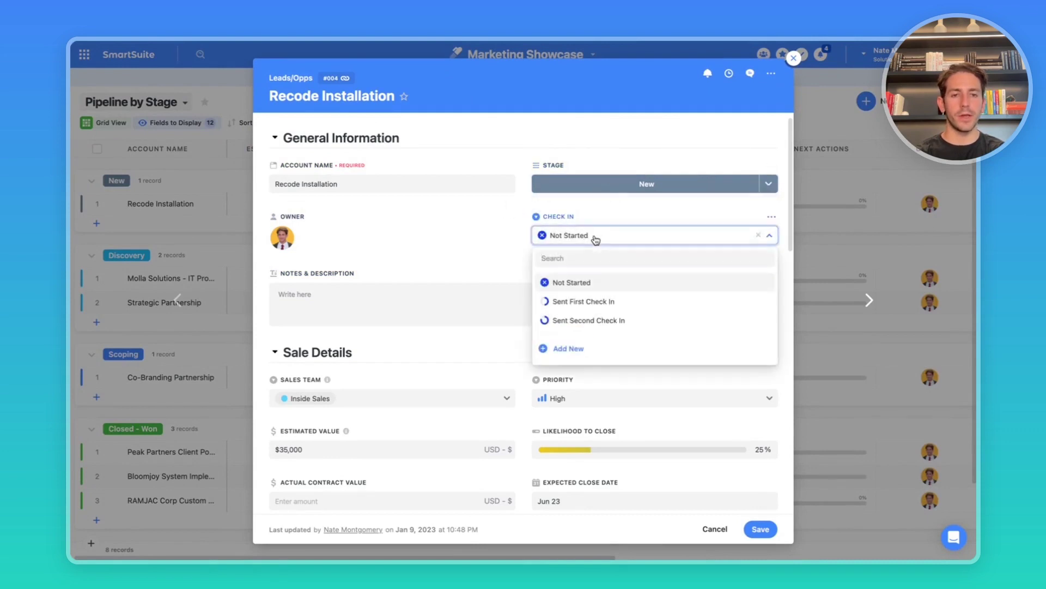
pyautogui.scroll(-5, 617, 219)
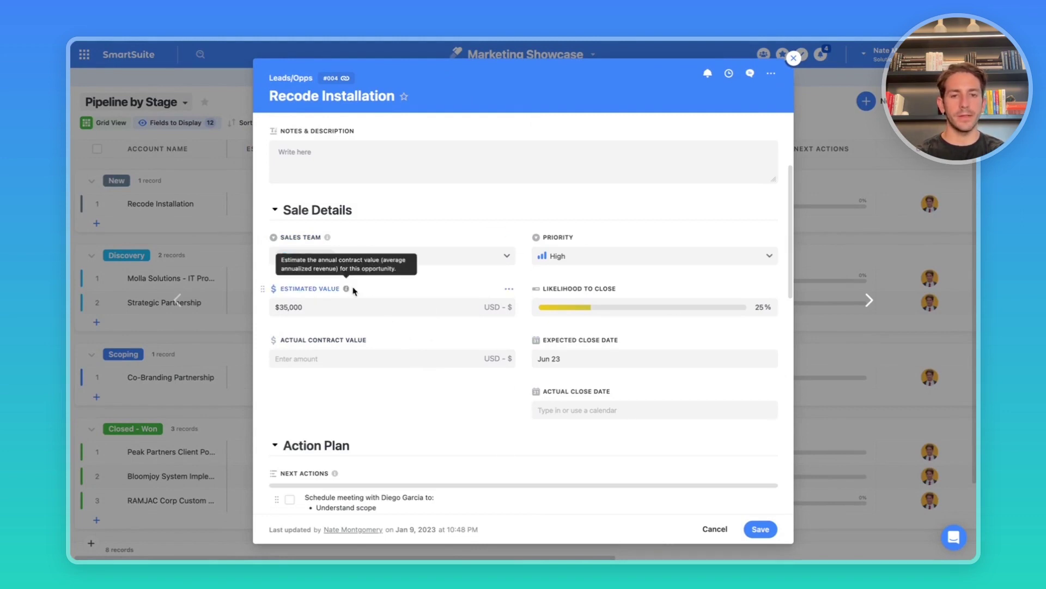
pyautogui.scroll(-5, 500, 350)
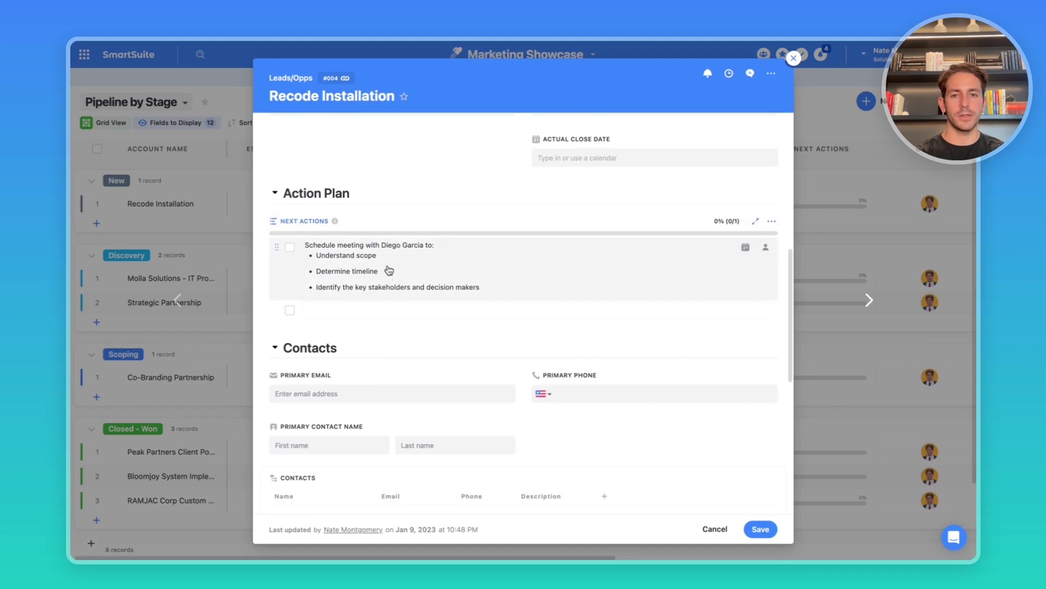
pyautogui.click(454, 293)
pyautogui.scroll(-3, 545, 261)
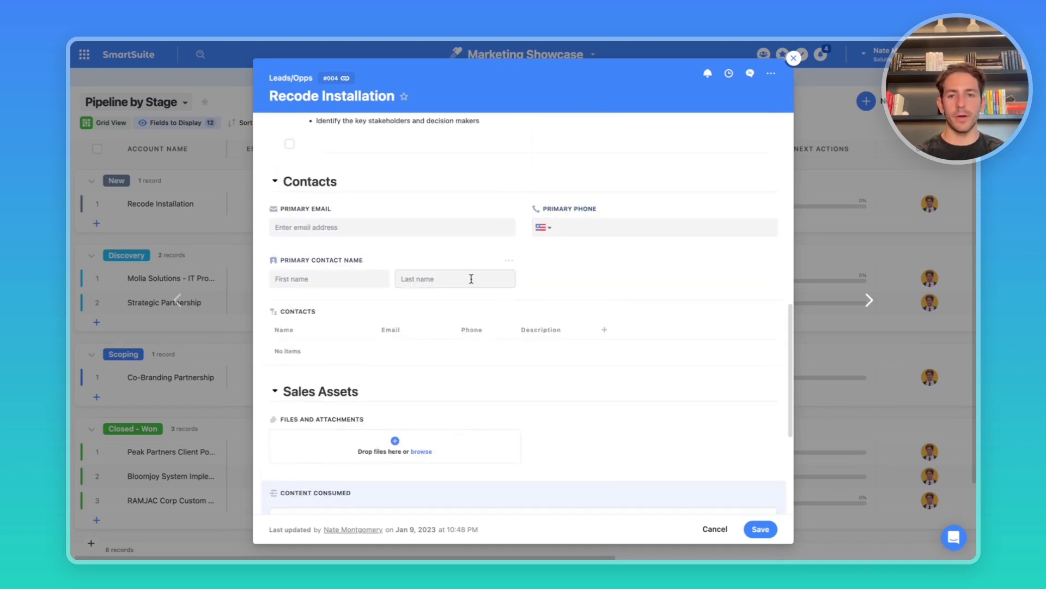
pyautogui.scroll(-1, 471, 279)
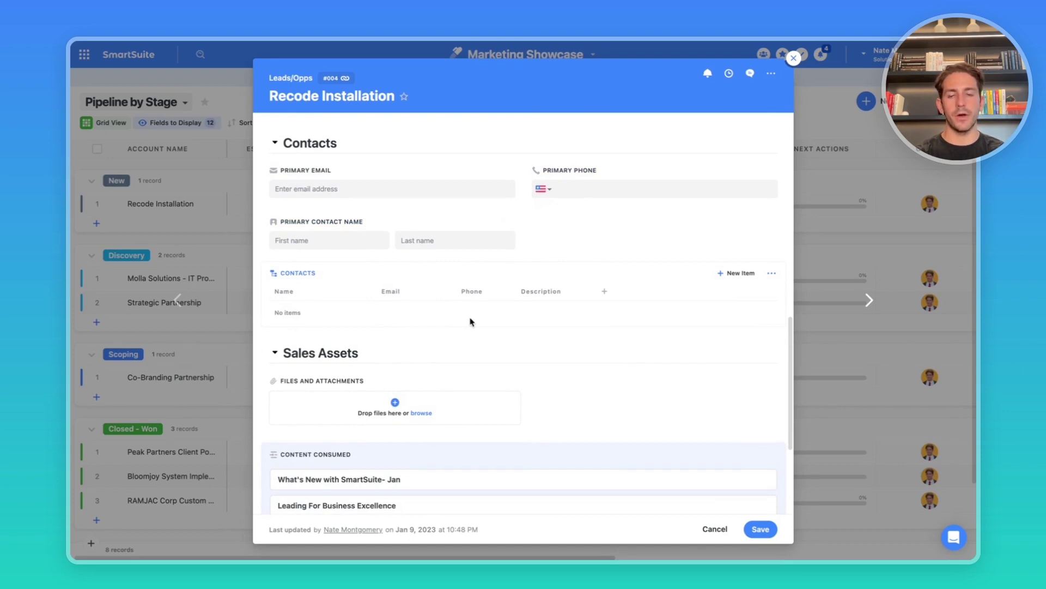
pyautogui.scroll(-4, 473, 305)
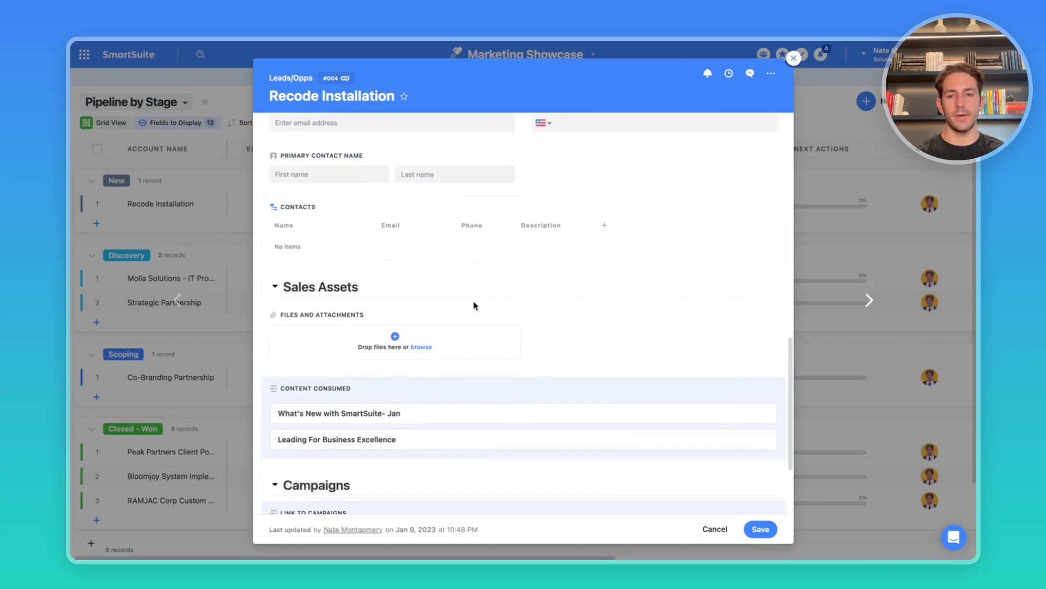
pyautogui.scroll(-1, 381, 343)
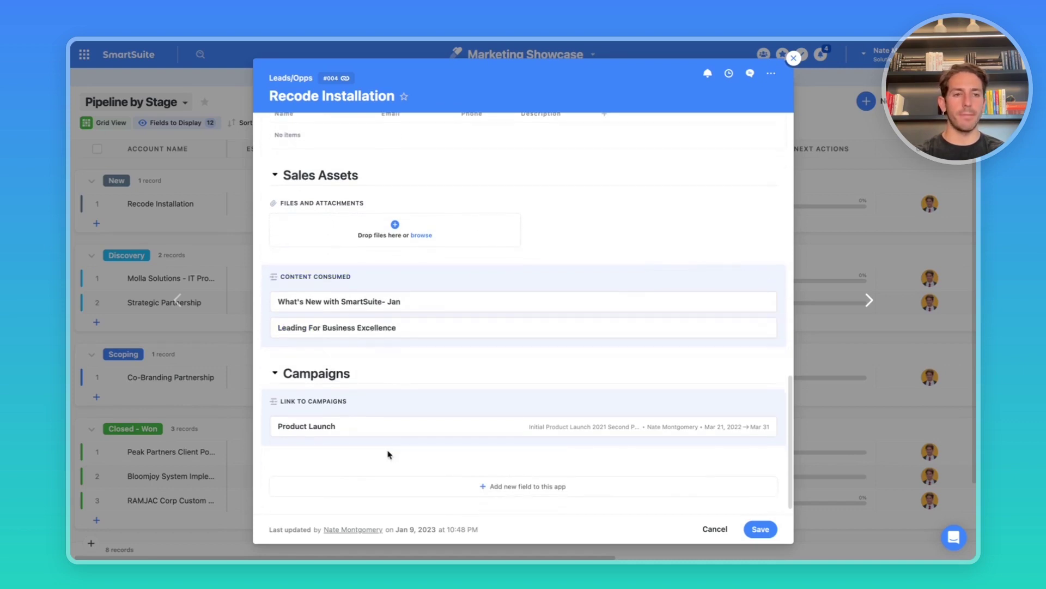
pyautogui.press('Escape')
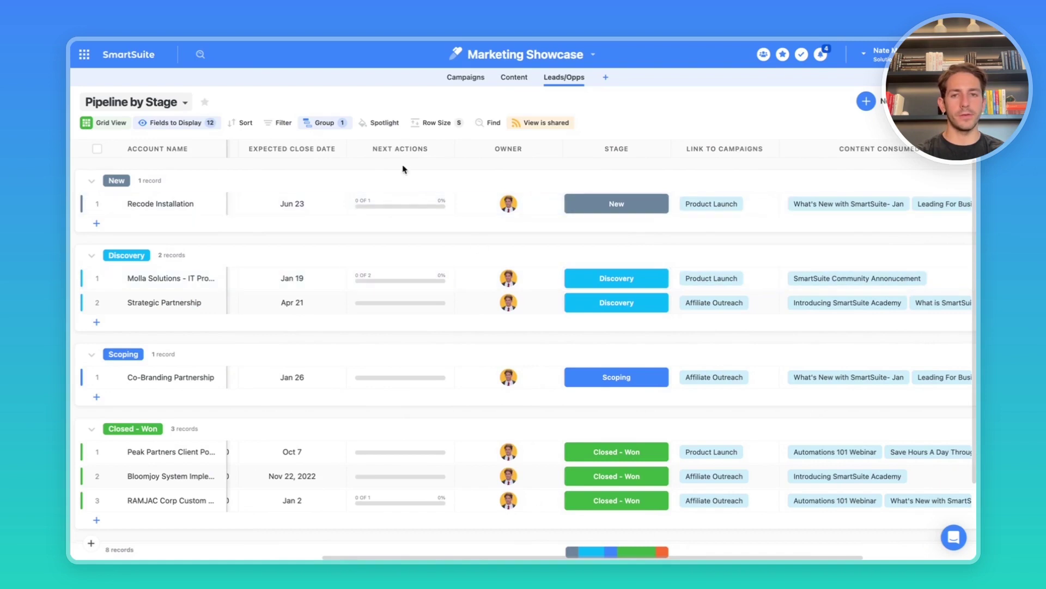
# - Review the default checklist items of Next Actions and the default value of Check In
pyautogui.click(406, 149)
pyautogui.click(356, 219)
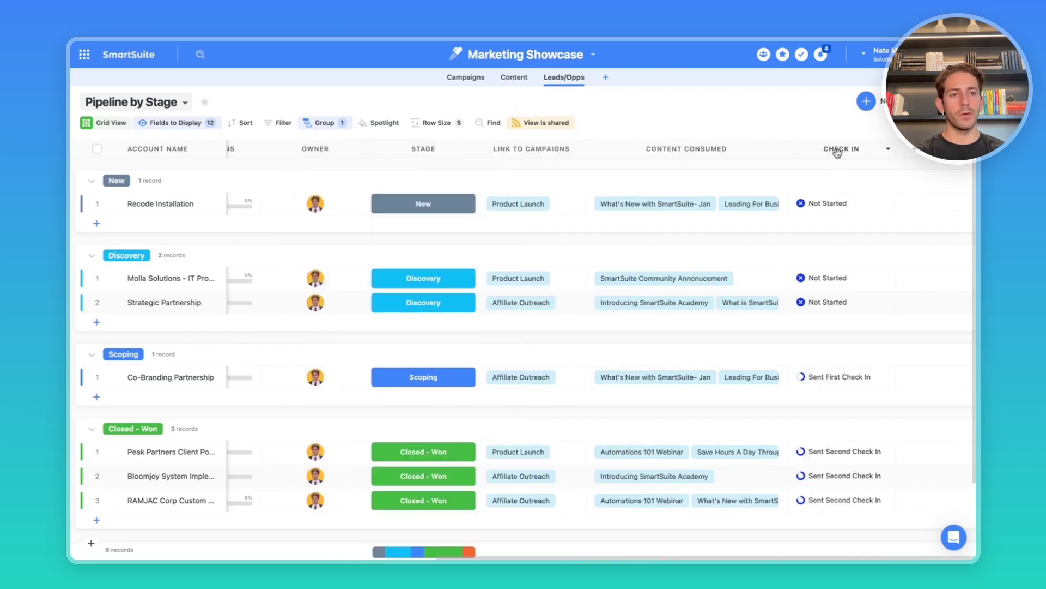
pyautogui.click(838, 150)
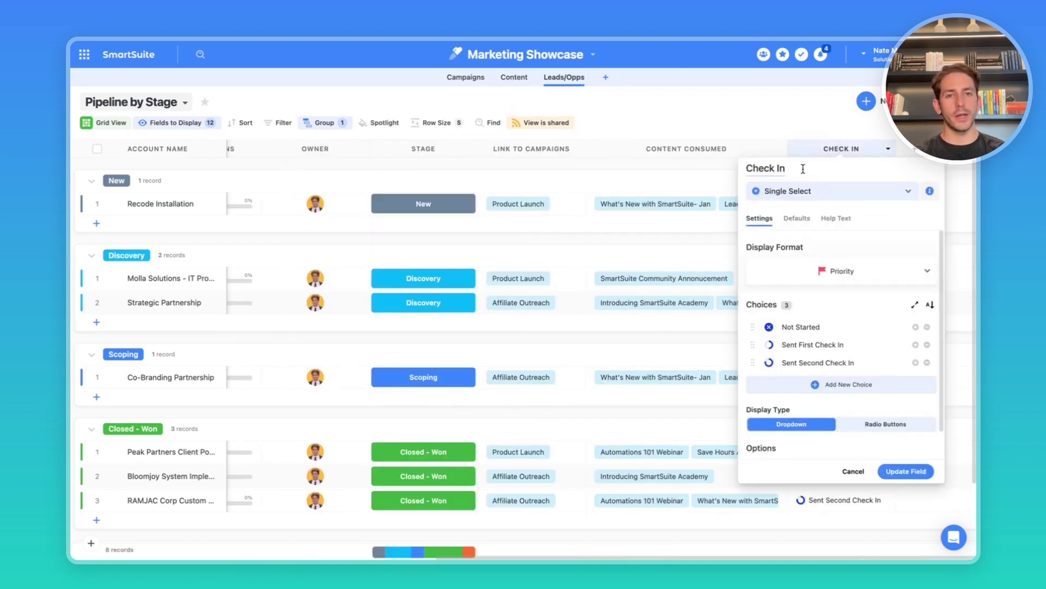
pyautogui.click(798, 218)
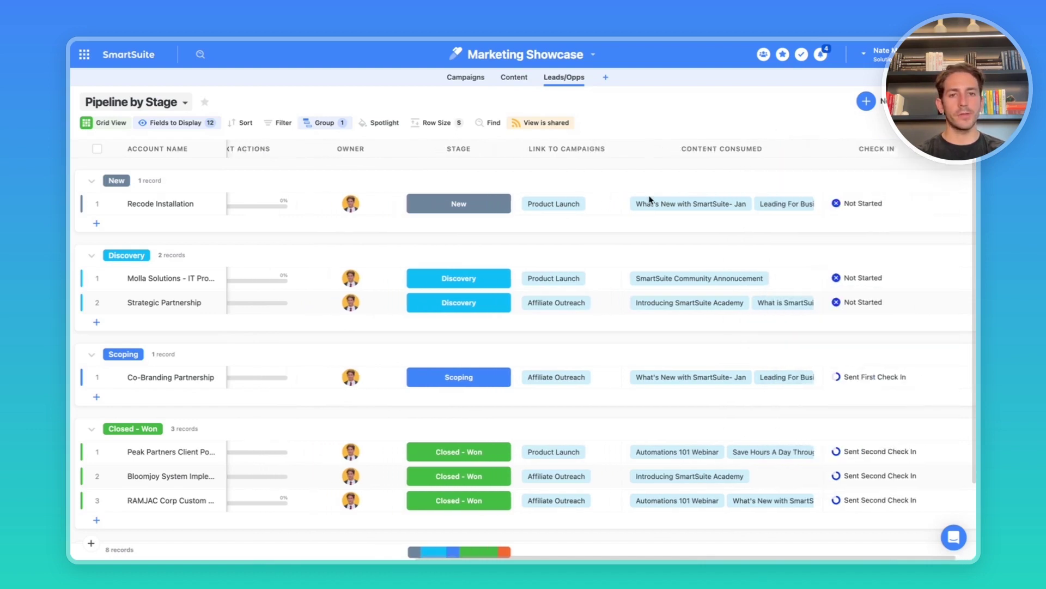
# - Review Likelihood to Close's default value without saving, then bring up the solution's automations list
pyautogui.hscroll(-10, 480, 179)
pyautogui.click(398, 151)
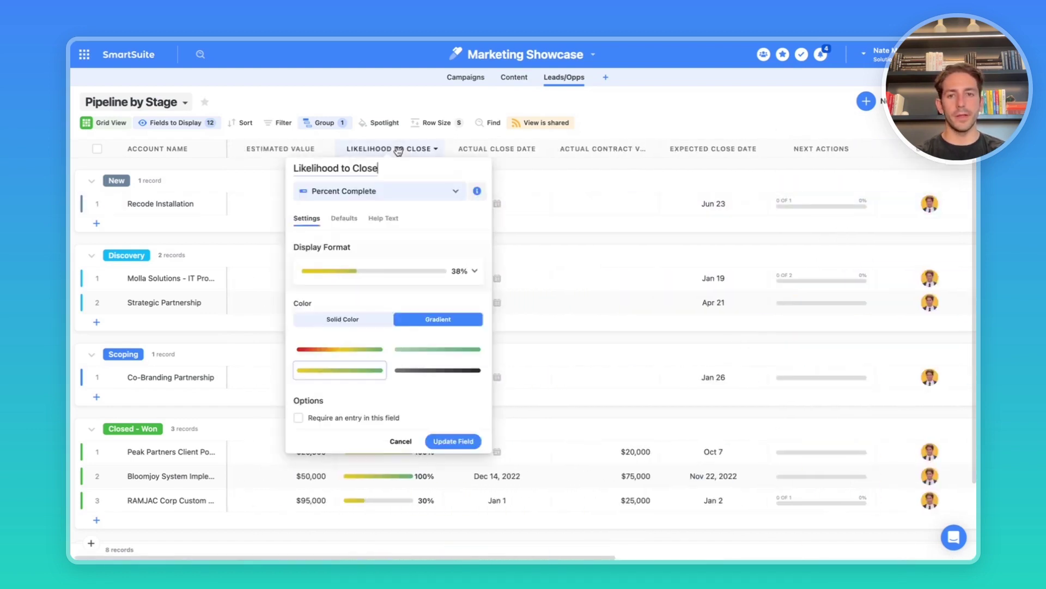
pyautogui.click(344, 218)
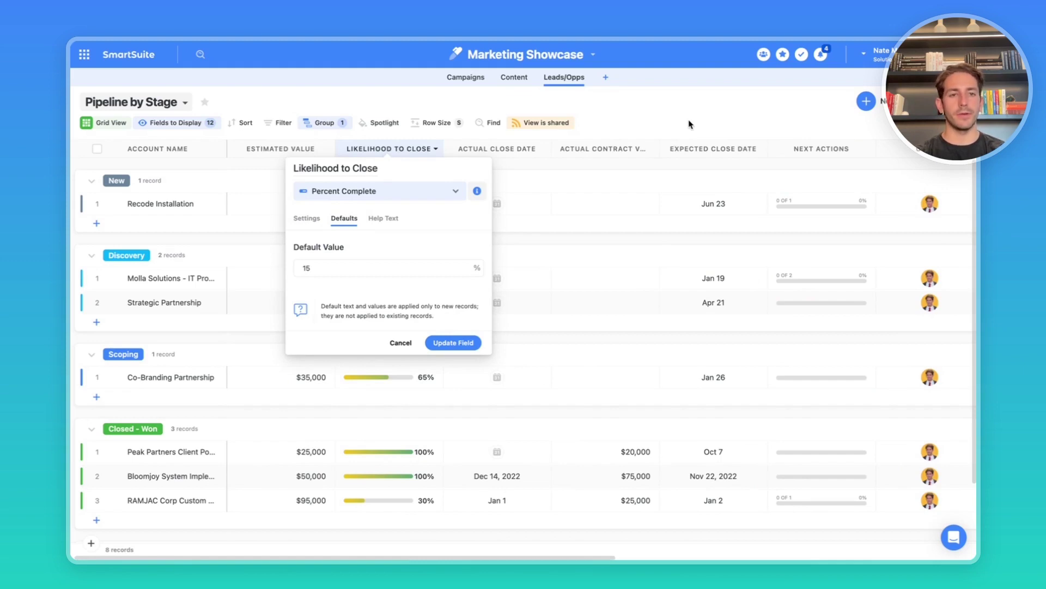
pyautogui.press('Escape')
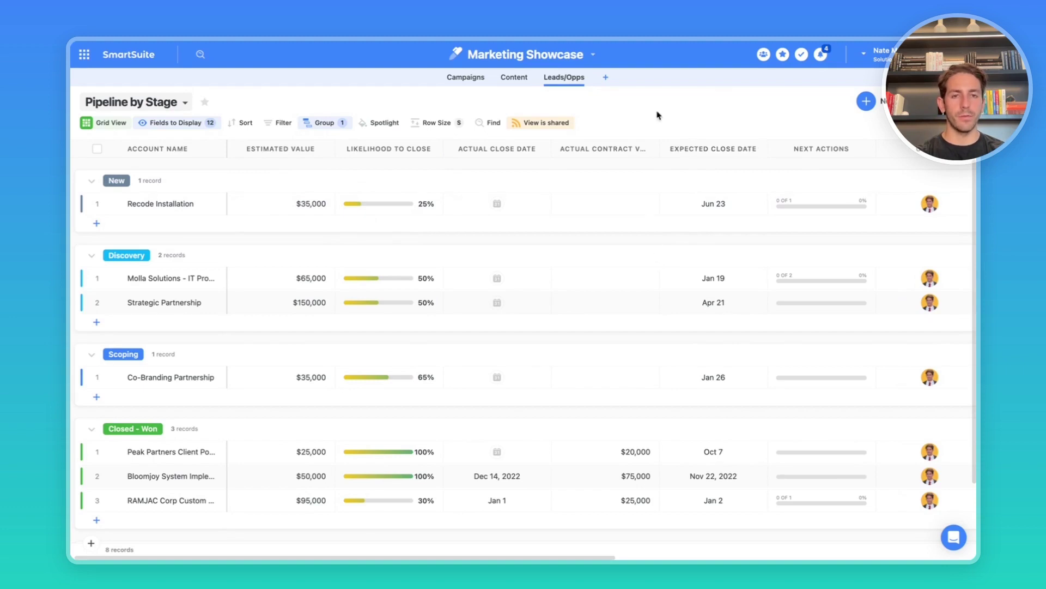
pyautogui.click(525, 54)
pyautogui.click(493, 205)
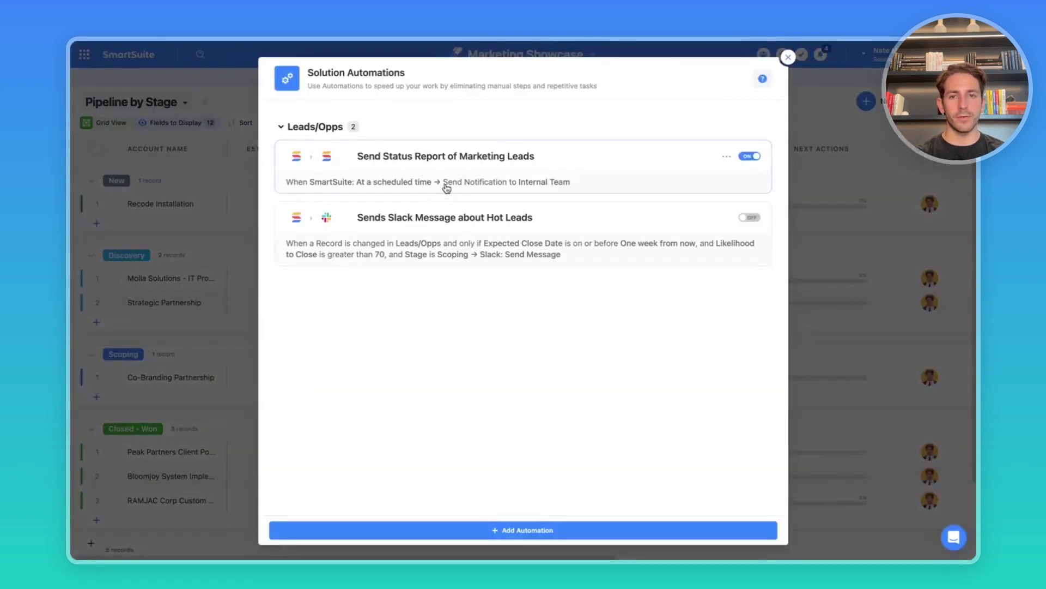
# - Inspect the Send Status Report of Marketing Leads automation: weekly Monday 09:00 AM email to Internal Team
pyautogui.click(445, 185)
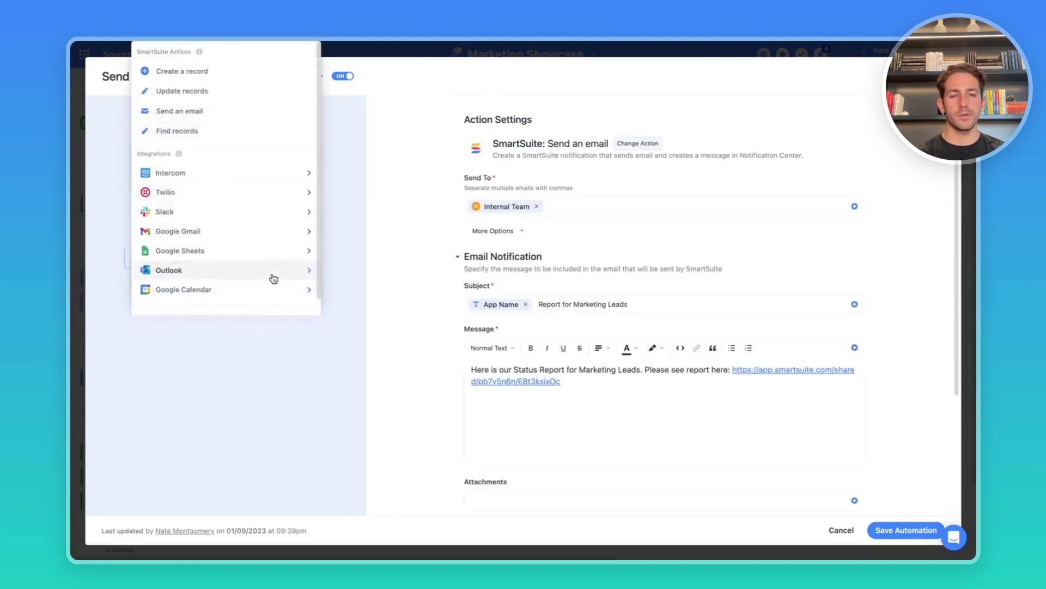
pyautogui.click(390, 348)
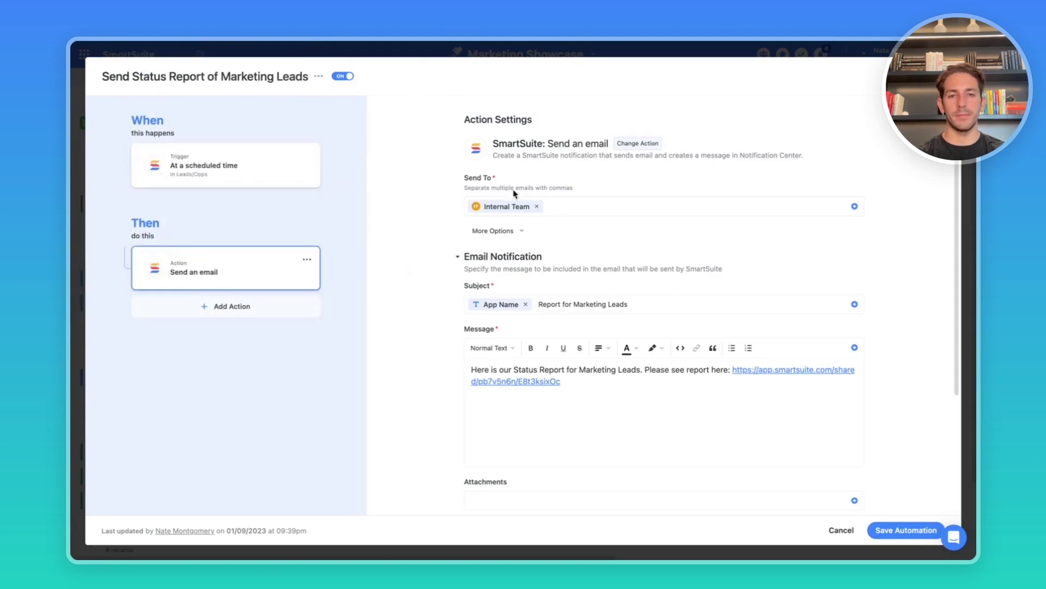
pyautogui.scroll(-1, 506, 228)
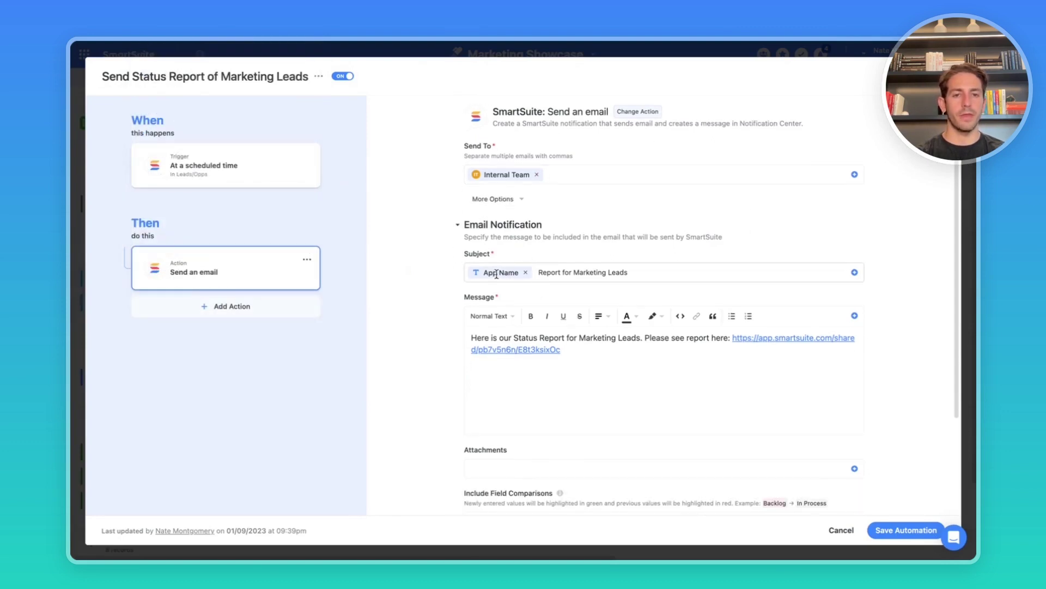
pyautogui.scroll(-2, 605, 271)
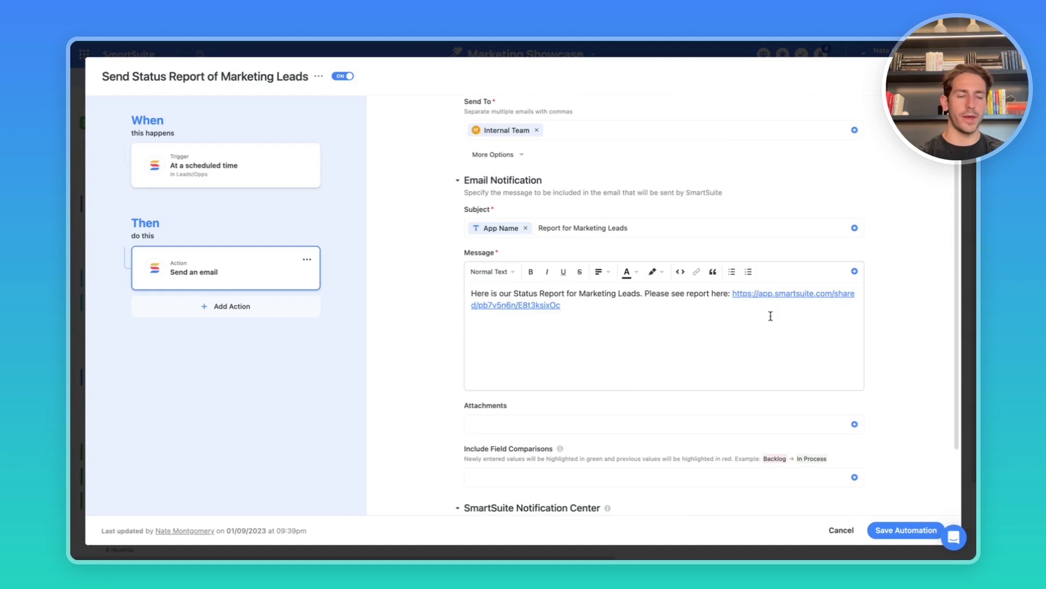
pyautogui.scroll(-1, 773, 313)
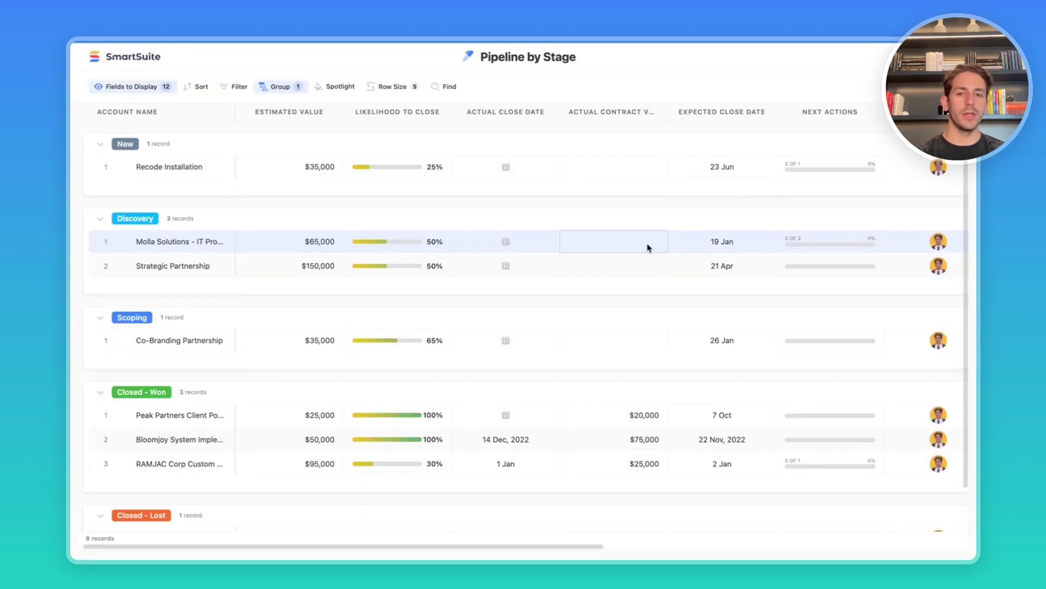
pyautogui.scroll(-1, 647, 246)
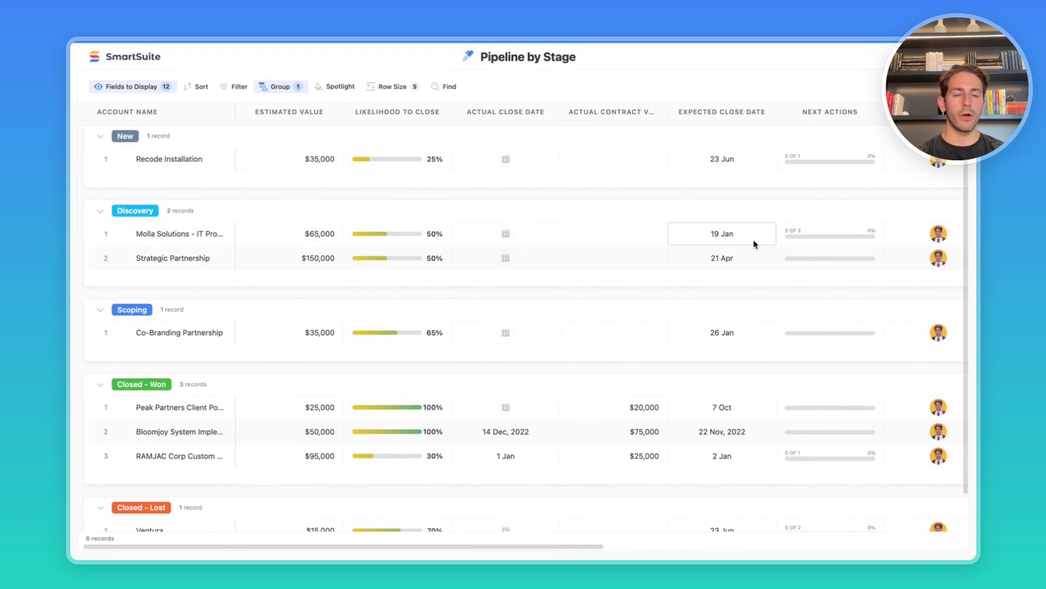
pyautogui.hscroll(5, 755, 243)
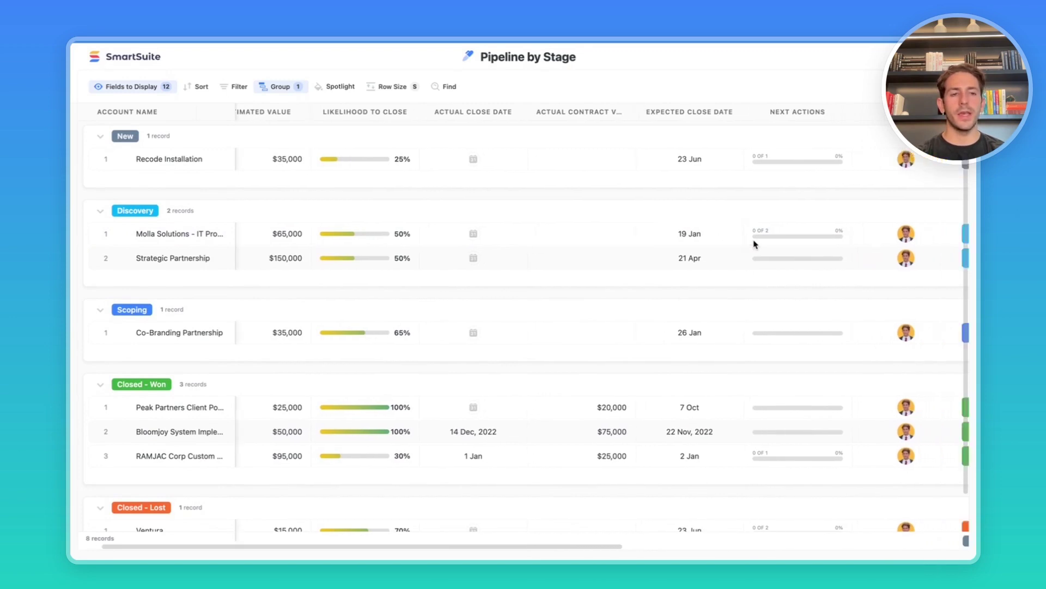
pyautogui.hscroll(-5, 736, 245)
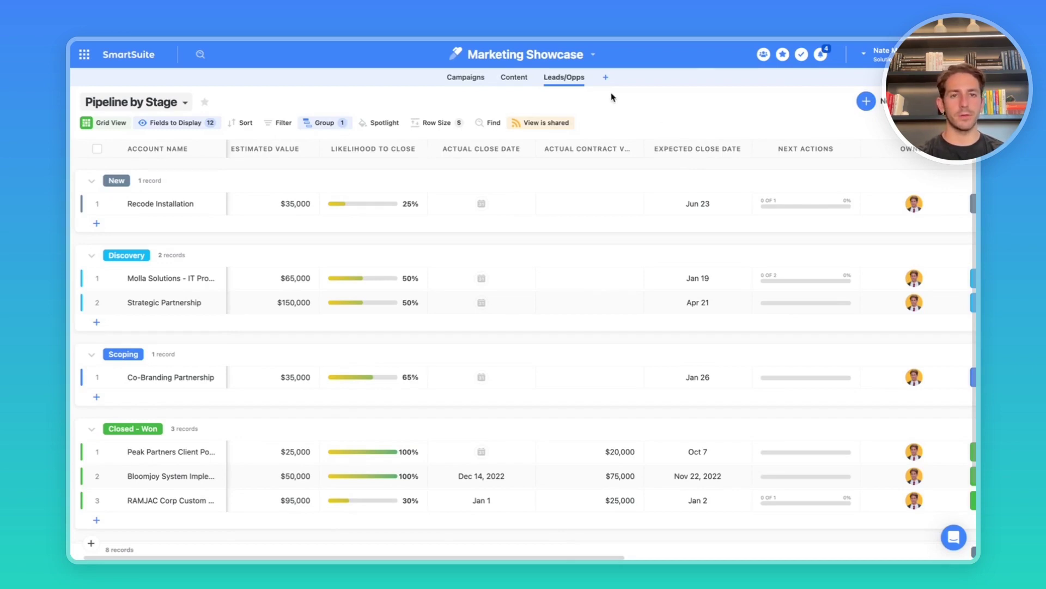
pyautogui.click(593, 54)
# - Open 'Sends Slack Message about Hot Leads' and inspect its trigger conditions and Slack message text
pyautogui.click(497, 208)
pyautogui.click(497, 211)
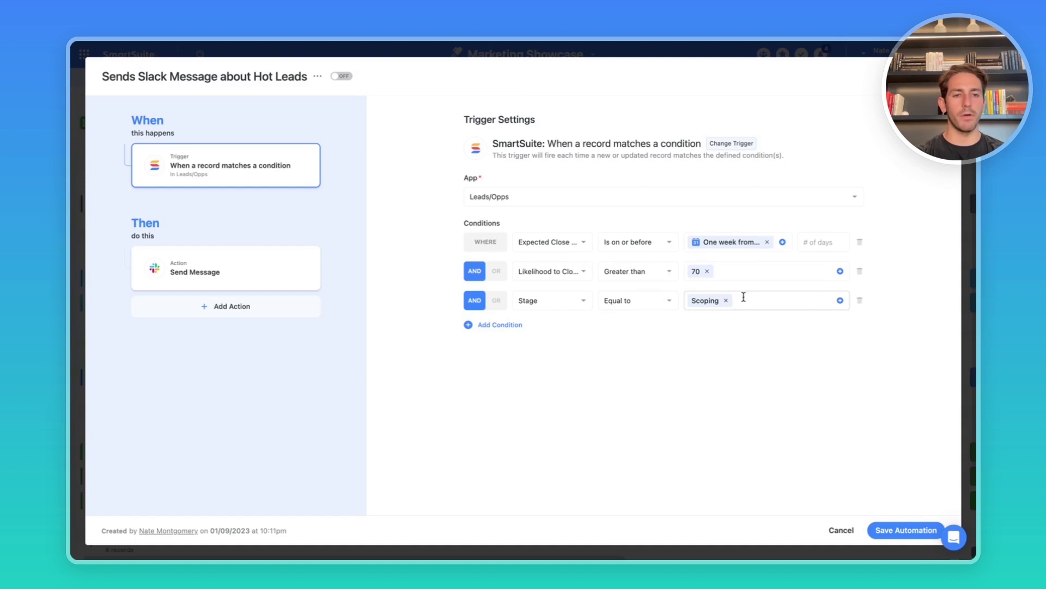
pyautogui.click(297, 275)
pyautogui.moveTo(298, 270)
pyautogui.click(358, 334)
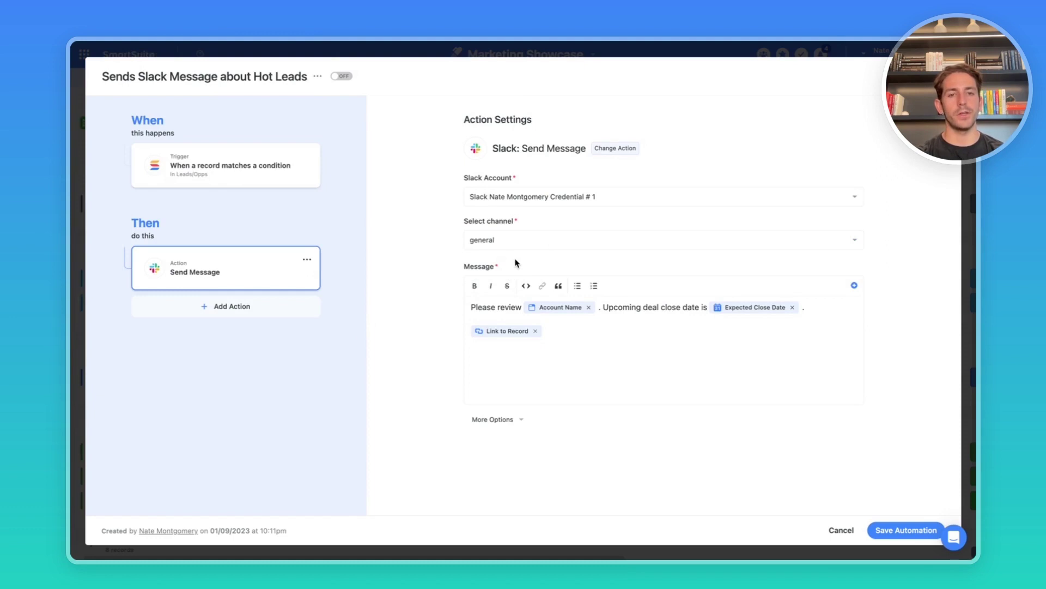
pyautogui.click(571, 327)
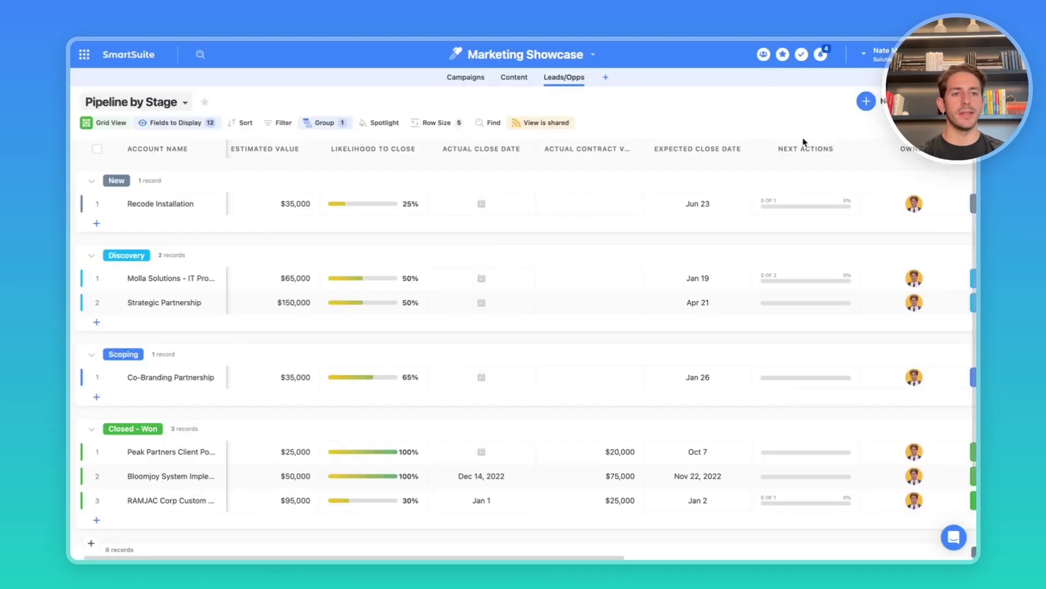
# - Change Strategic Partnership's Check In from Not Started to Sent First Check In
pyautogui.click(797, 149)
pyautogui.click(800, 134)
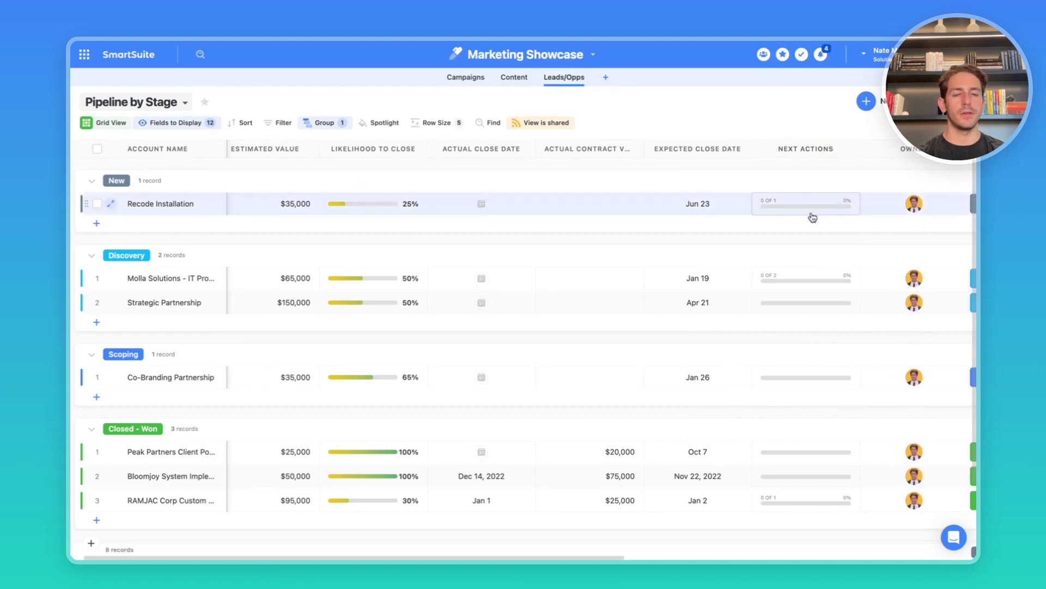
pyautogui.hscroll(5, 812, 218)
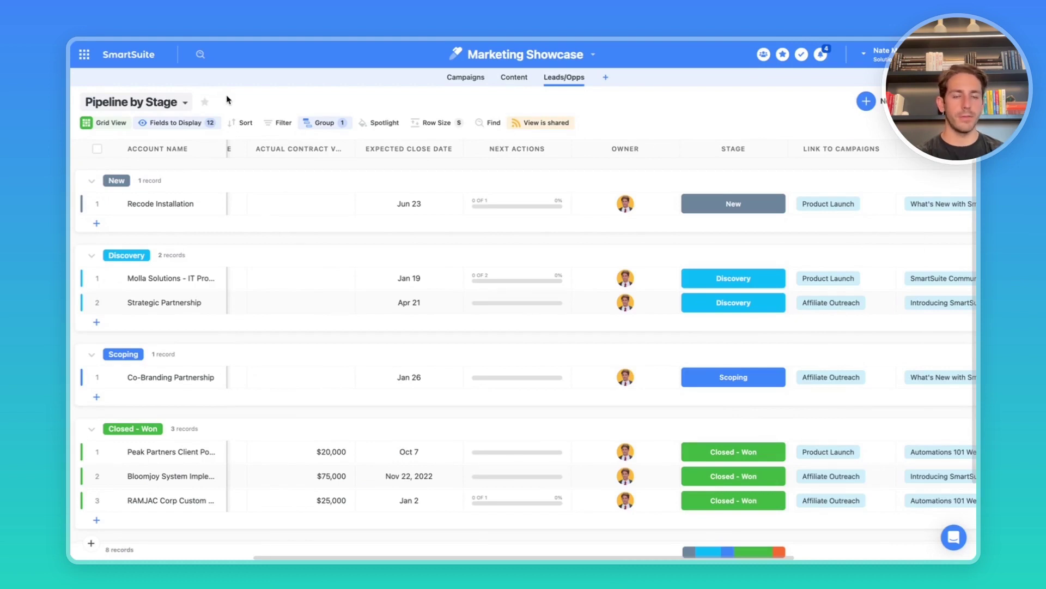
pyautogui.hscroll(5, 708, 327)
pyautogui.click(845, 204)
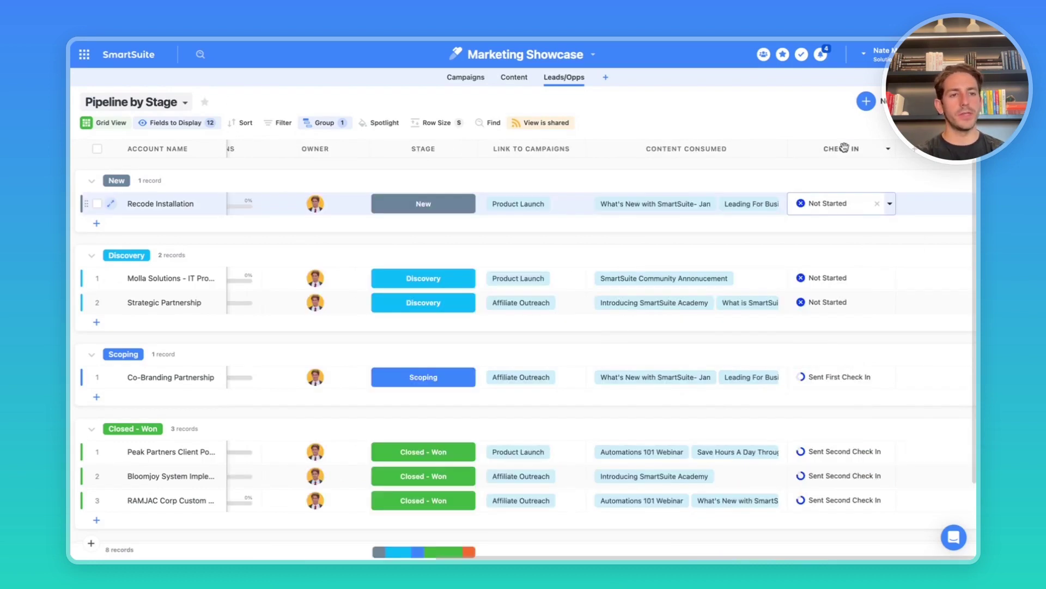
pyautogui.click(834, 302)
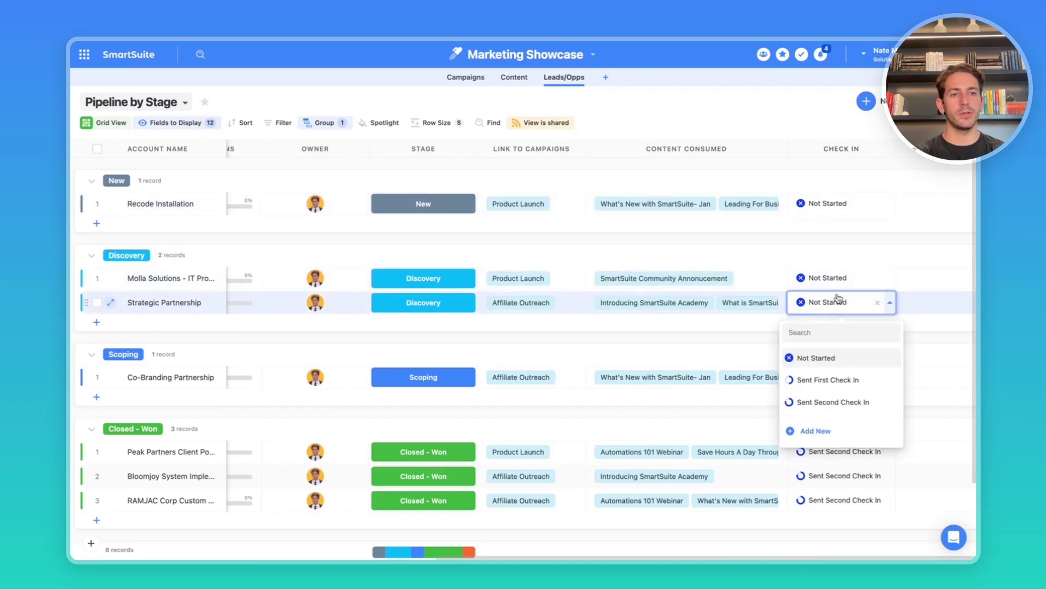
pyautogui.click(829, 380)
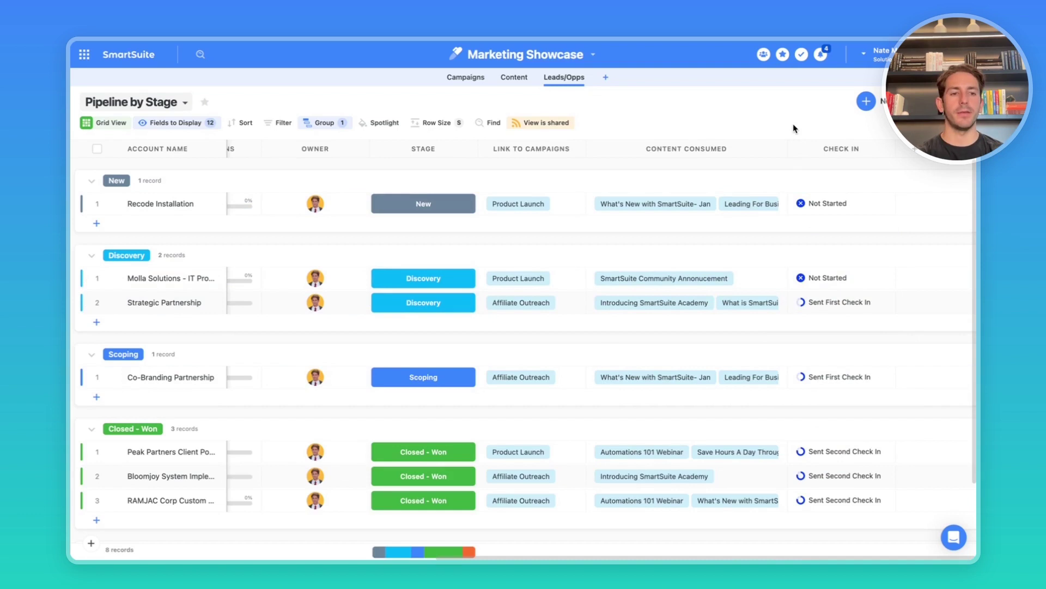
pyautogui.click(836, 305)
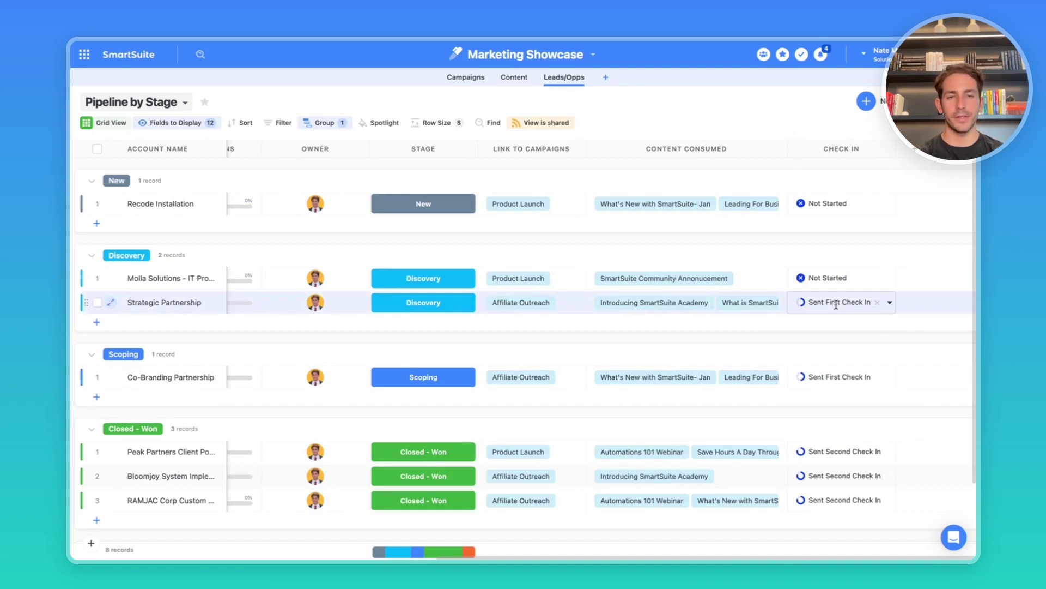
pyautogui.hscroll(-5, 837, 306)
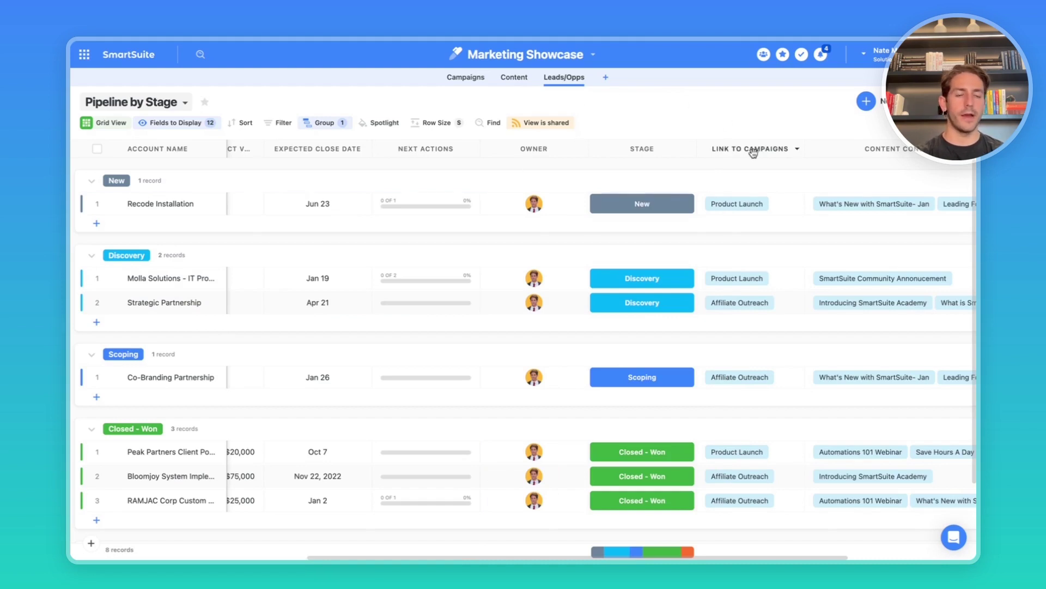
# - Switch the Leads/Opps view from Pipeline by Stage to Pipeline by Content Consumed
pyautogui.click(549, 211)
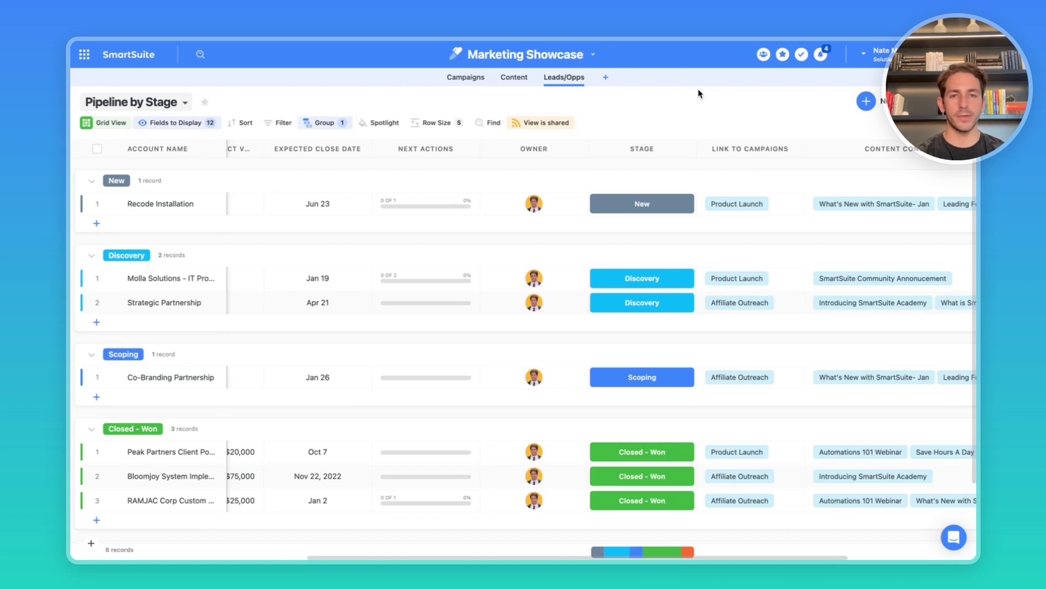
pyautogui.click(153, 108)
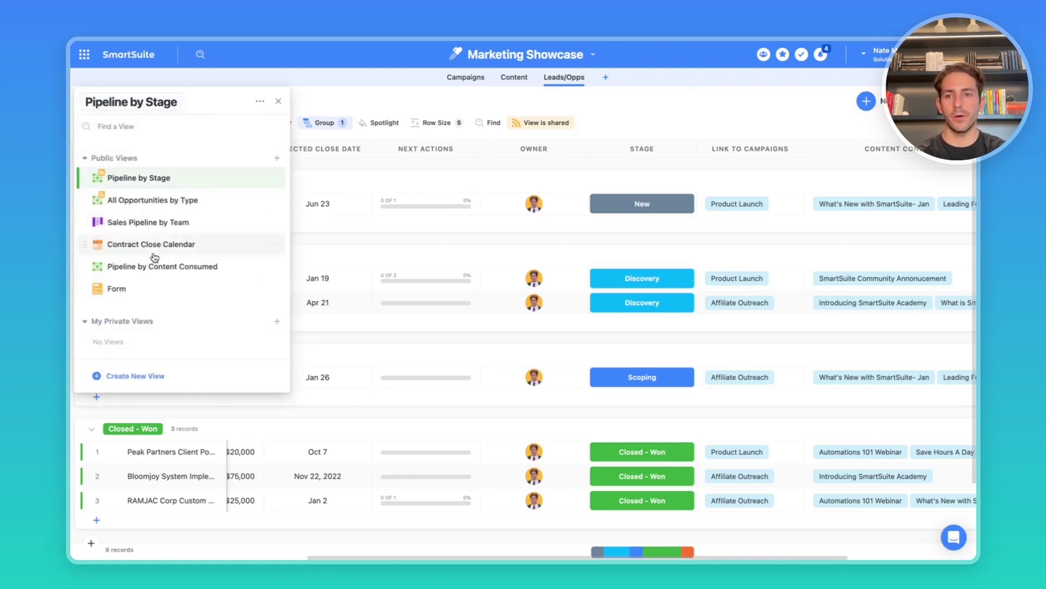
pyautogui.click(155, 268)
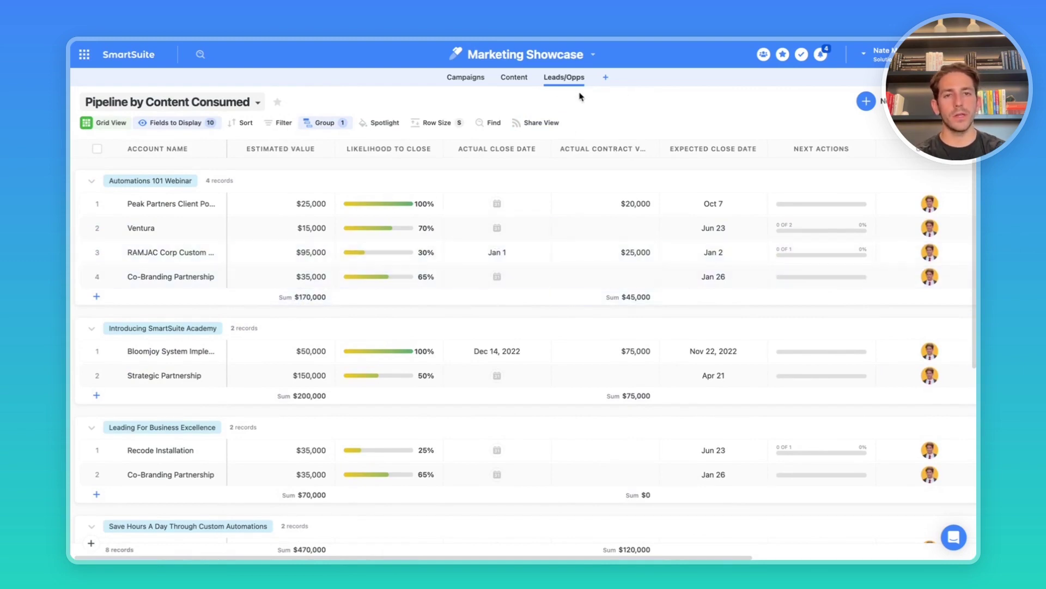
# - Open the Product Launch campaign, review its Related Deals and Budget Info, then close it
pyautogui.click(467, 79)
pyautogui.scroll(-2, 369, 381)
pyautogui.click(155, 471)
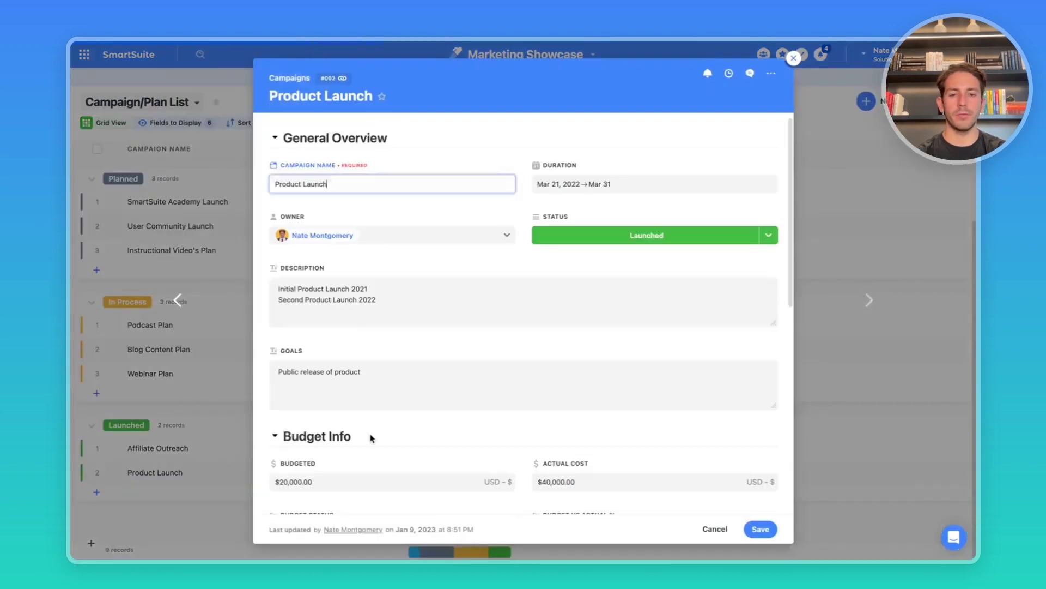
pyautogui.scroll(-10, 369, 437)
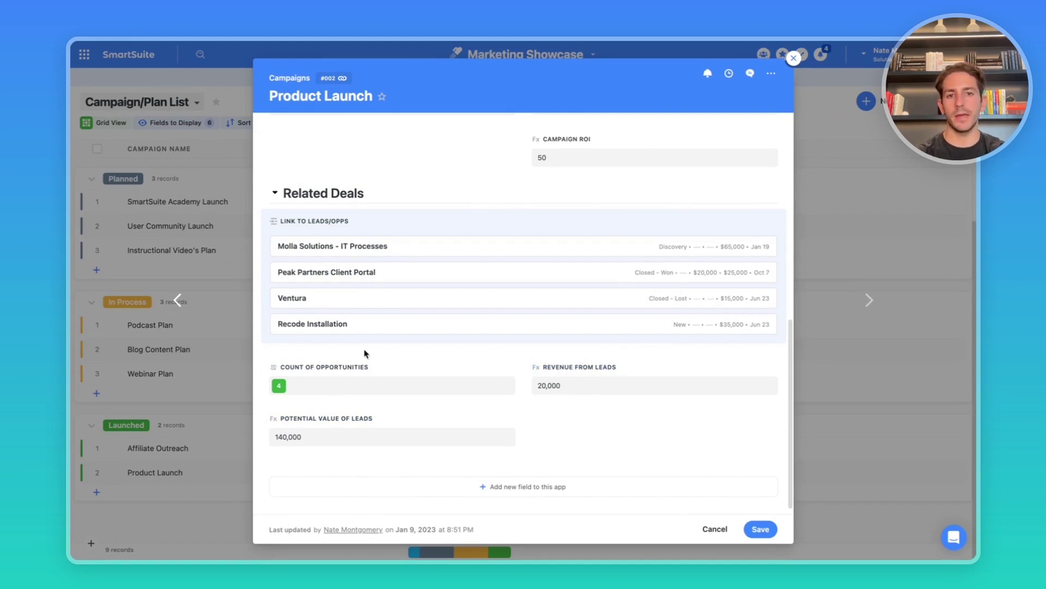
pyautogui.scroll(4, 364, 352)
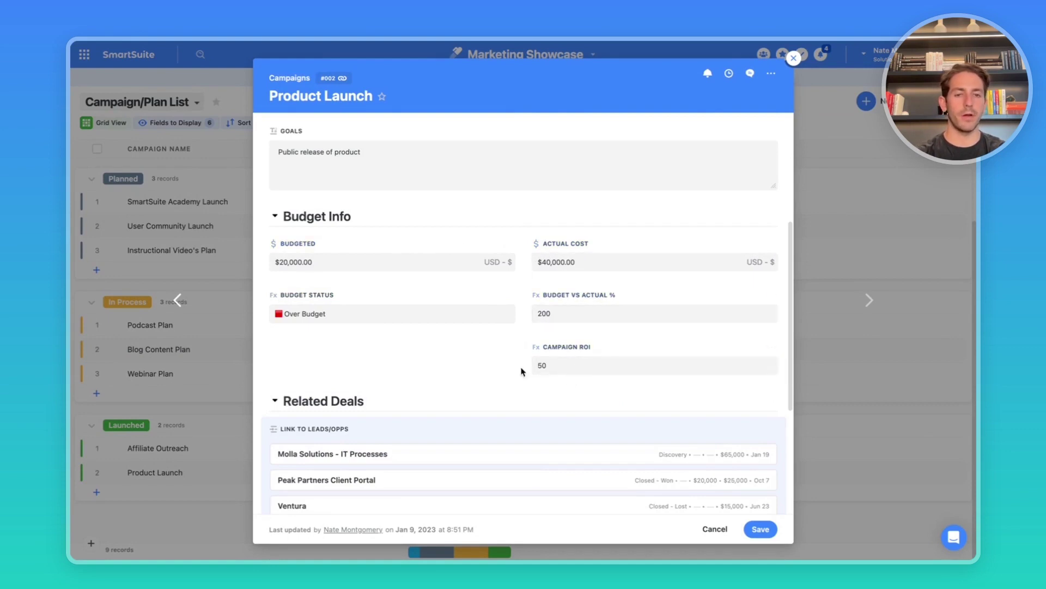
pyautogui.press('Escape')
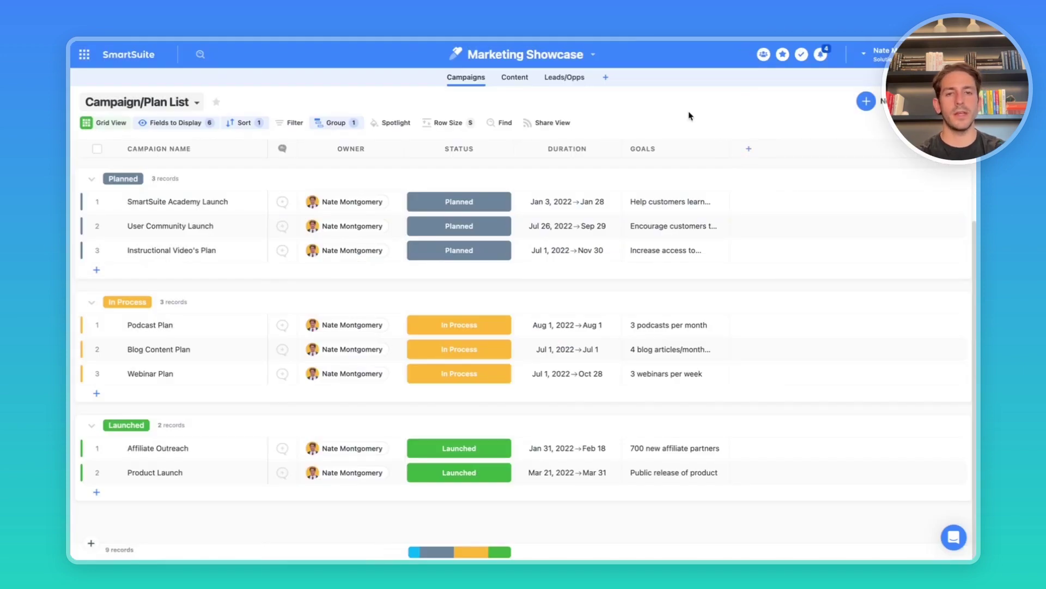